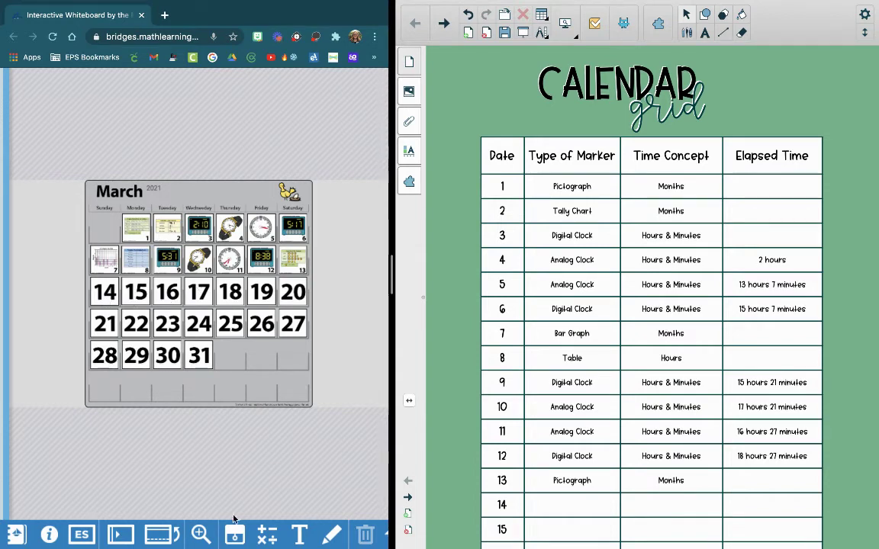
- Turn over the 14 marker on the March calendar and bring its face into close view
{"action": "scroll", "coordinate": [204, 477], "scroll_direction": "up", "scroll_amount": 3}
{"action": "left_click_drag", "start_coordinate": [202, 513], "coordinate": [122, 513]}
{"action": "left_click", "coordinate": [166, 315]}
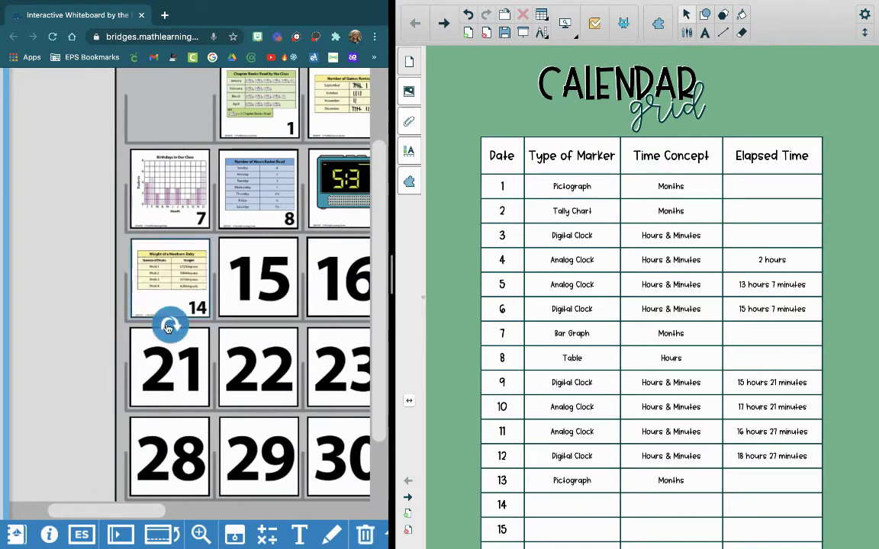
{"action": "scroll", "coordinate": [141, 365], "scroll_direction": "up", "scroll_amount": 3}
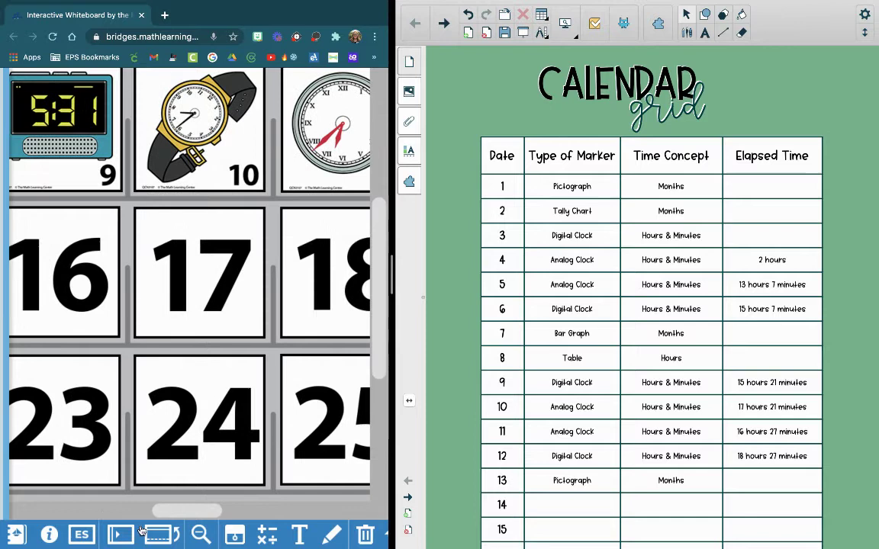
{"action": "left_click_drag", "start_coordinate": [182, 511], "coordinate": [94, 501]}
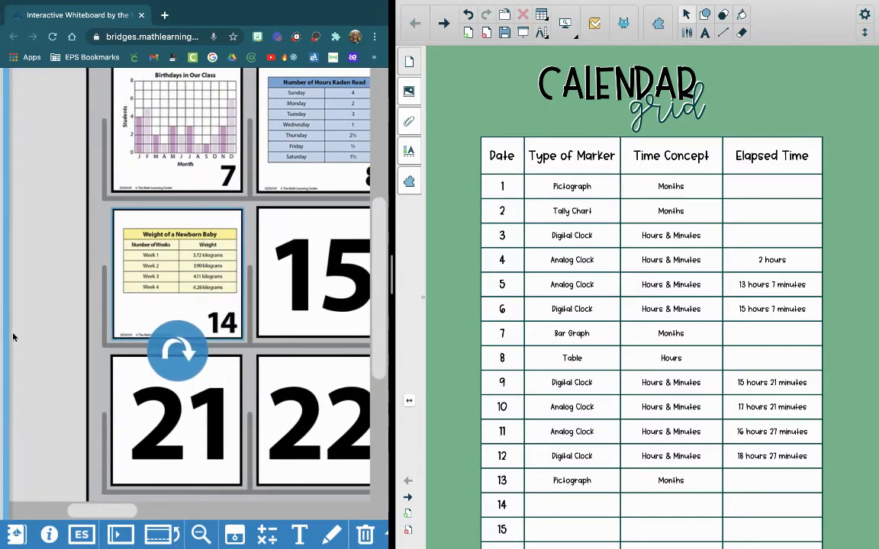
{"action": "left_click", "coordinate": [32, 290]}
- Fill in row 14 of the Calendar Grid table with marker type "Table" and time concept "Weeks"
{"action": "scroll", "coordinate": [507, 393], "scroll_direction": "down", "scroll_amount": 1}
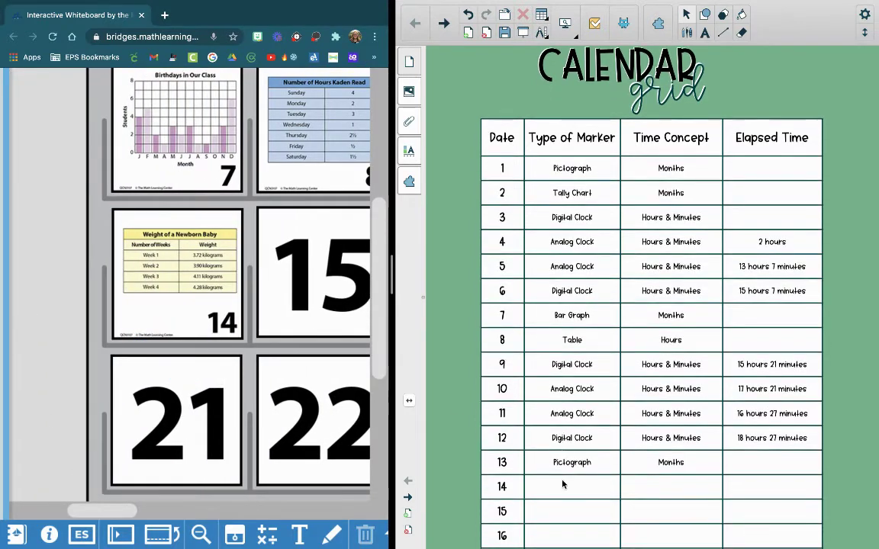
{"action": "left_click", "coordinate": [562, 485]}
{"action": "scroll", "coordinate": [563, 484], "scroll_direction": "down", "scroll_amount": 10}
{"action": "type", "text": "Table"}
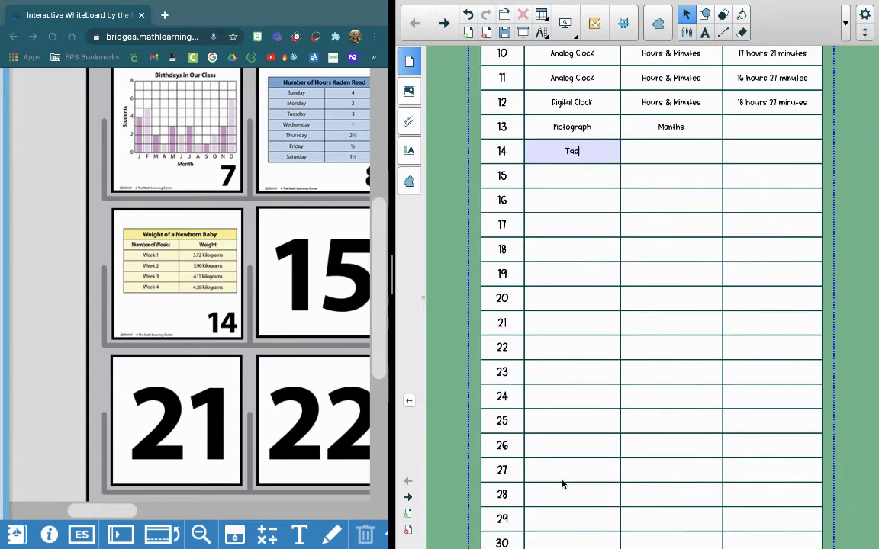
{"action": "left_click", "coordinate": [670, 150]}
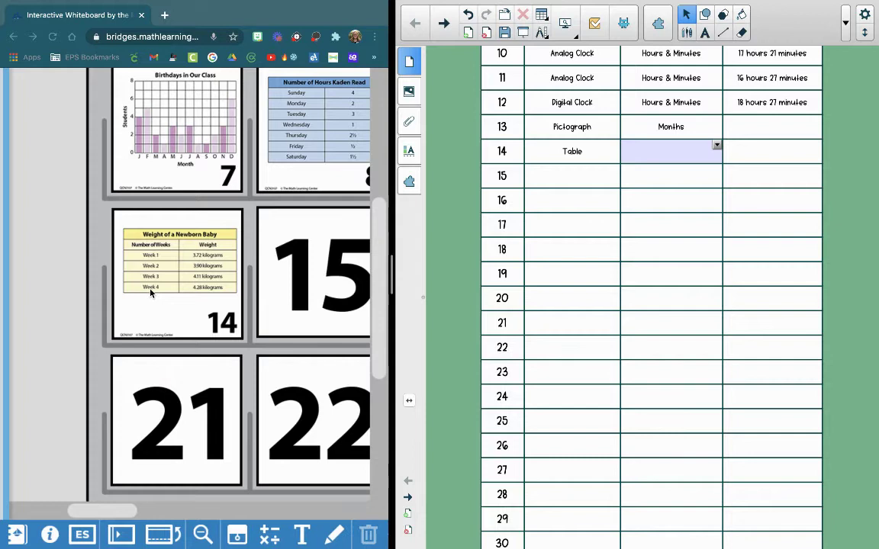
{"action": "type", "text": "Weeks"}
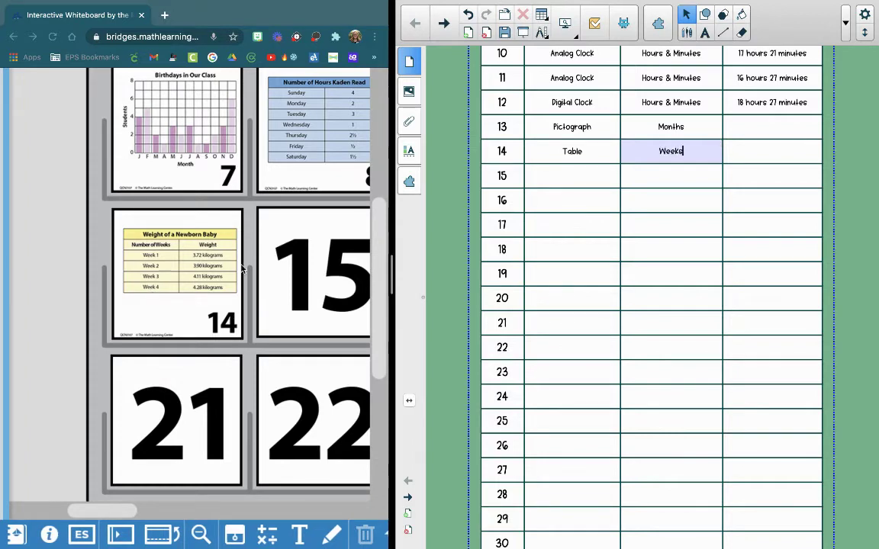
{"action": "left_click", "coordinate": [746, 152]}
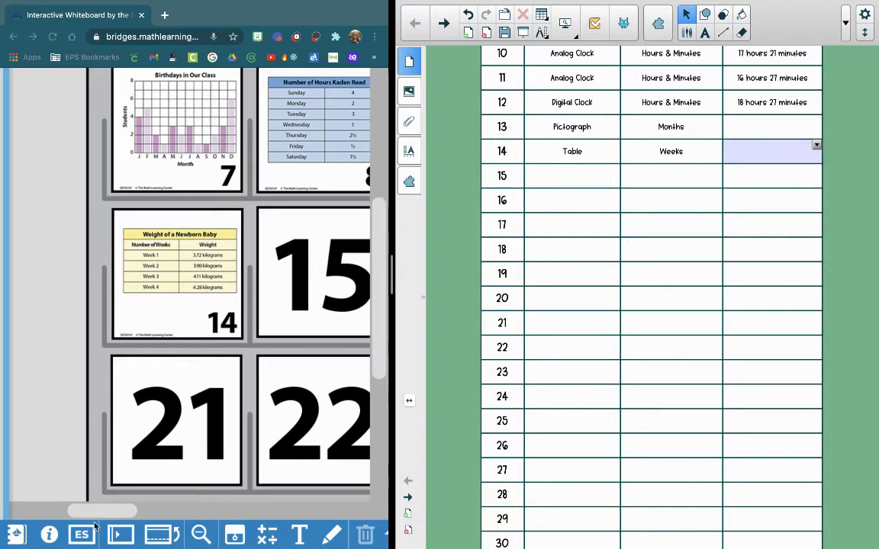
- Turn over calendar marker 15 and record it in the grid's row 15 as "Digital Clock" with time concept "Hours & Minutes"
{"action": "left_click_drag", "start_coordinate": [103, 514], "coordinate": [125, 510]}
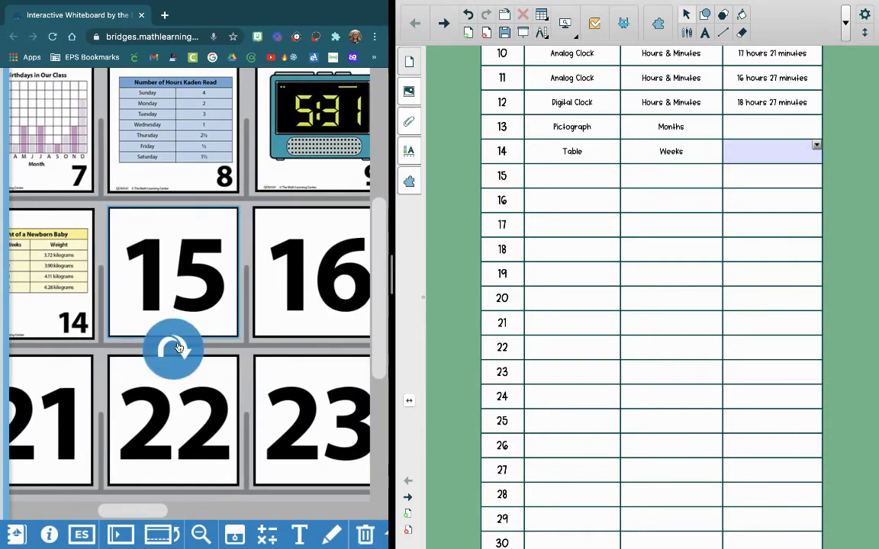
{"action": "left_click", "coordinate": [175, 348]}
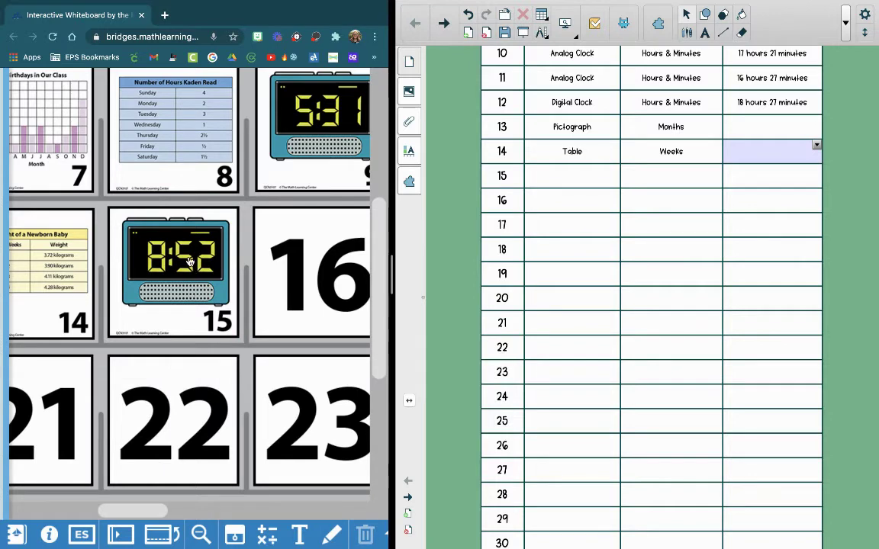
{"action": "left_click", "coordinate": [566, 179]}
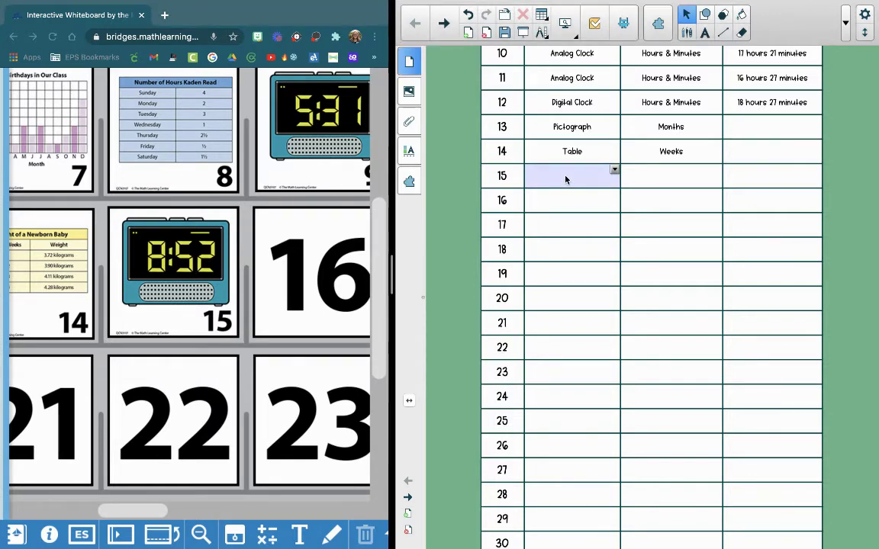
{"action": "type", "text": "Digital"}
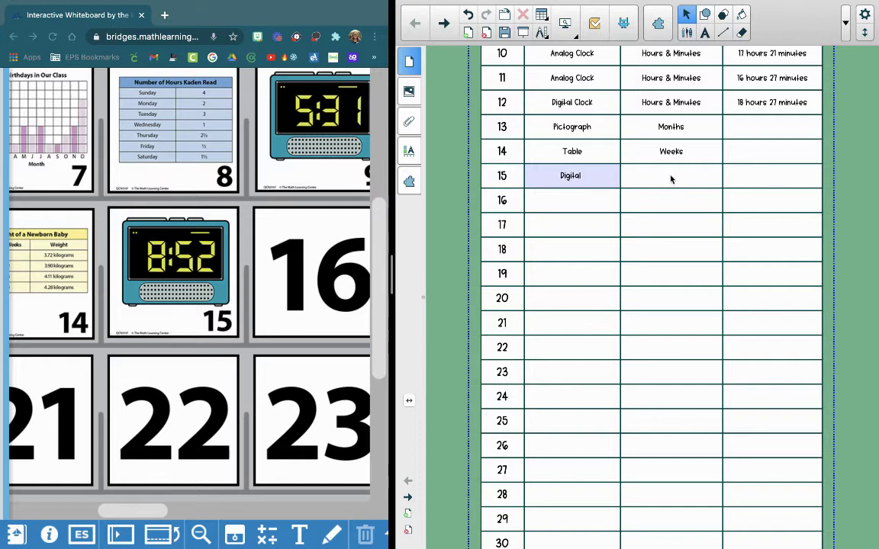
{"action": "type", "text": " Clock"}
{"action": "left_click", "coordinate": [670, 178]}
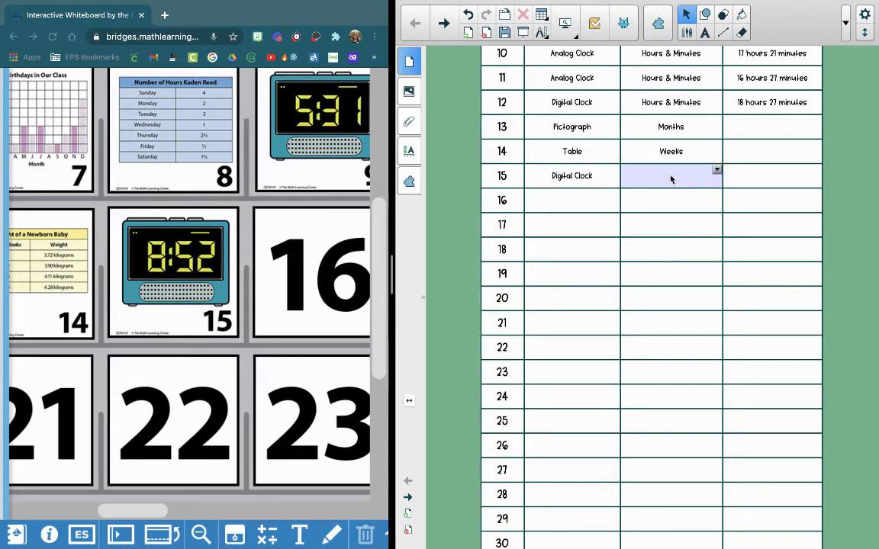
{"action": "type", "text": "Hours"}
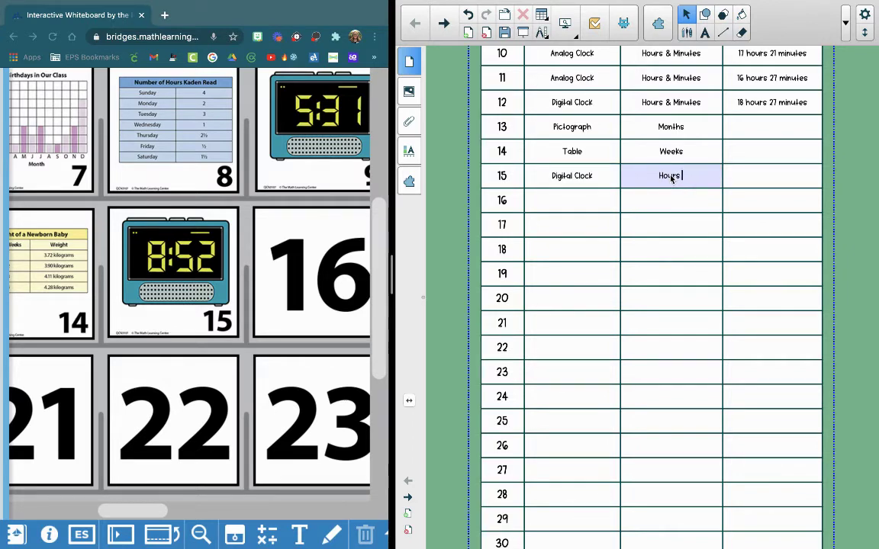
{"action": "type", "text": " & Minutes"}
- Enter "18 hours 41 minutes" as the elapsed time for date 15
{"action": "left_click", "coordinate": [763, 179]}
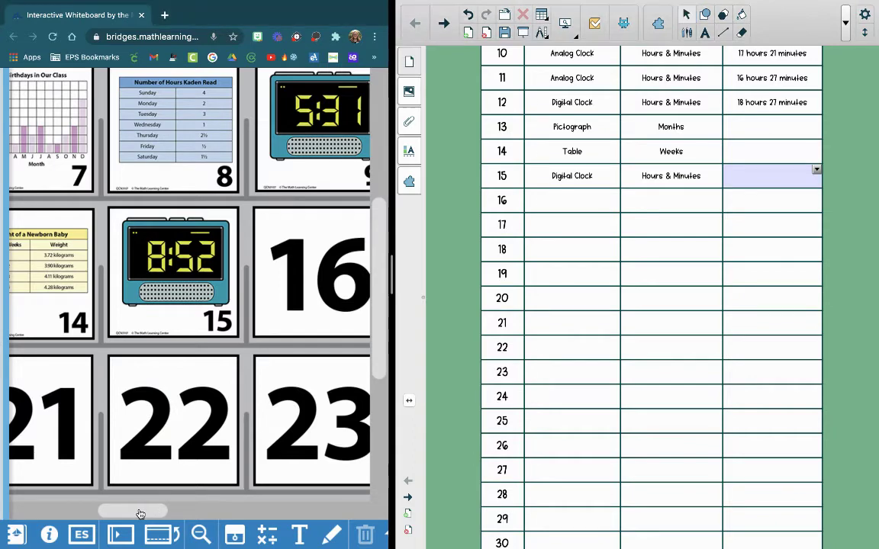
{"action": "scroll", "coordinate": [146, 513], "scroll_direction": "right", "scroll_amount": 1}
{"action": "mouse_move", "coordinate": [146, 512]}
{"action": "left_mouse_down"}
{"action": "mouse_move", "coordinate": [283, 517]}
{"action": "mouse_move", "coordinate": [132, 518]}
{"action": "left_mouse_up"}
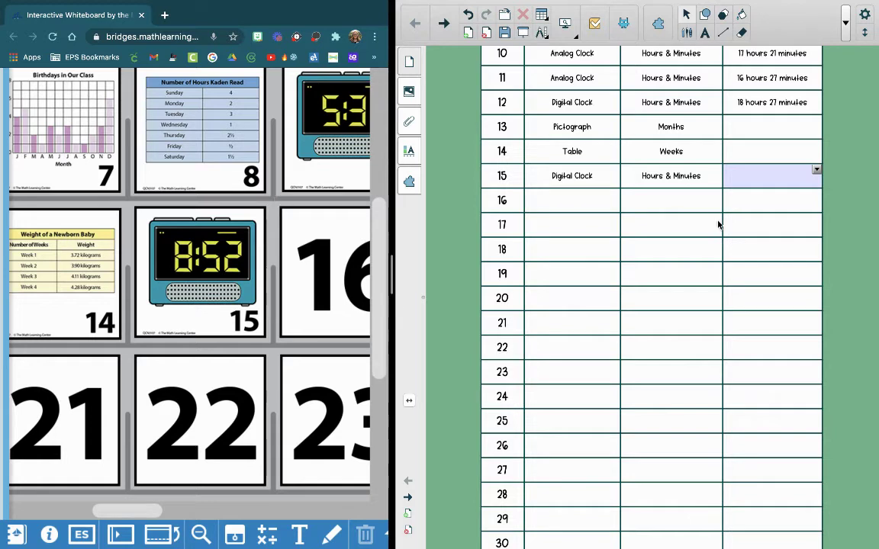
{"action": "left_click", "coordinate": [769, 181]}
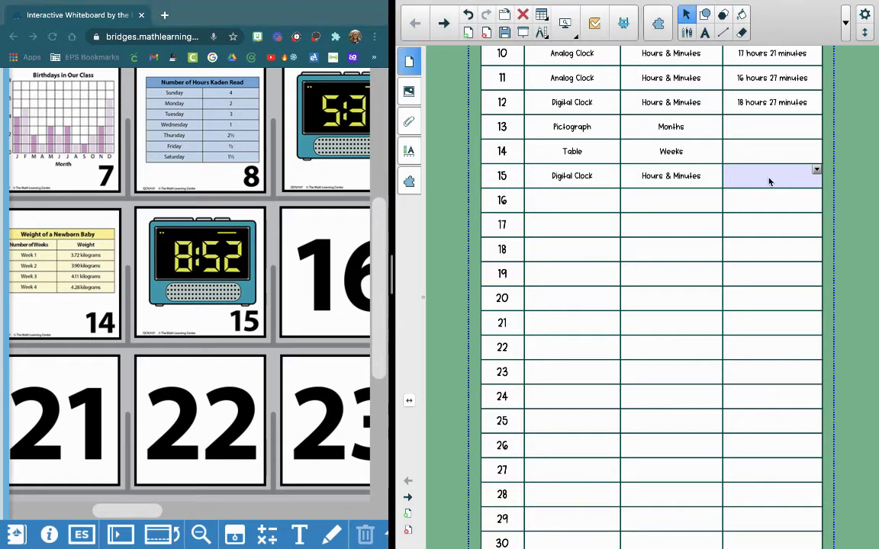
{"action": "left_click", "coordinate": [770, 181]}
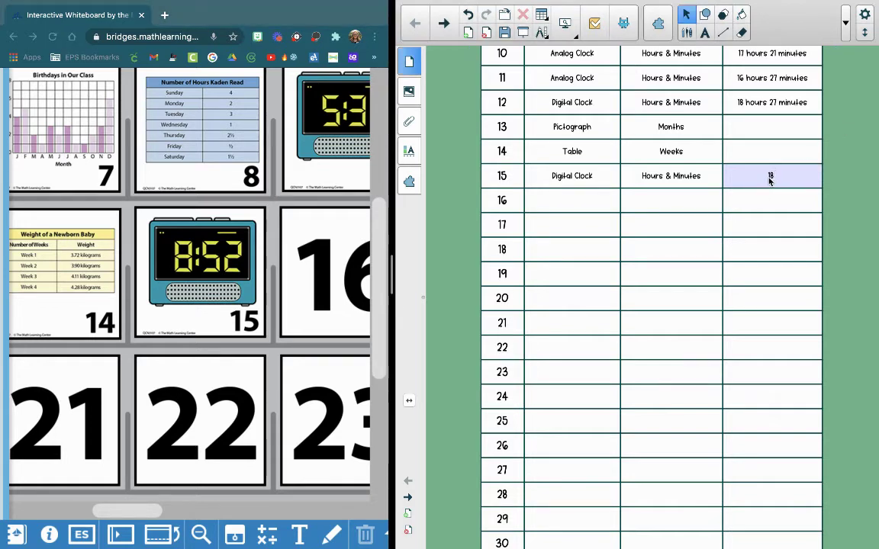
{"action": "type", "text": "hours"}
{"action": "type", "text": "41 minu"}
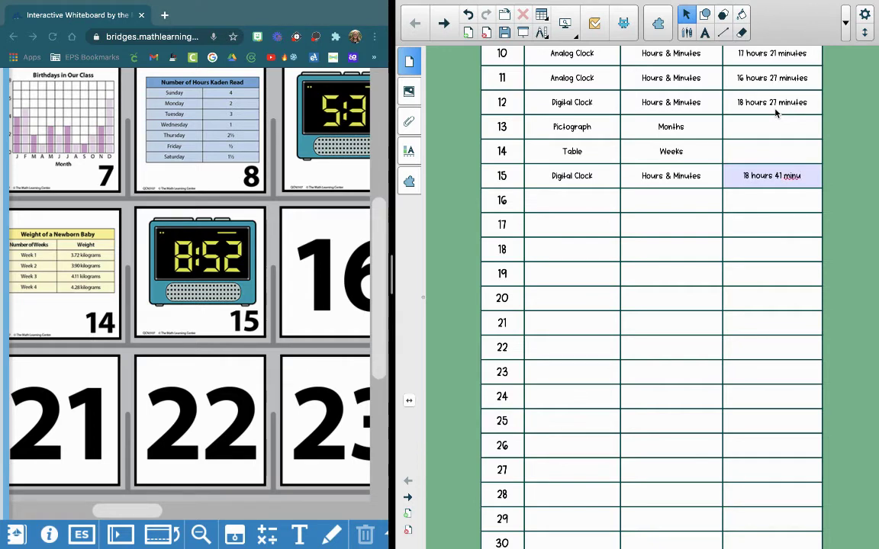
{"action": "type", "text": "tes"}
{"action": "left_click", "coordinate": [844, 151]}
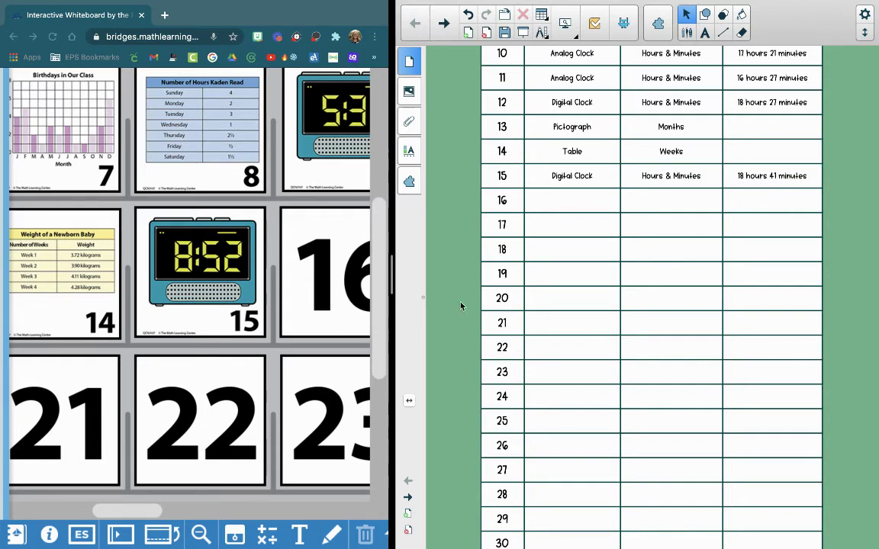
- Turn over calendar marker 16 and record it in the grid's row 16 as "Analog Clock" with time concept "Hours & Minutes"
{"action": "left_click", "coordinate": [274, 353]}
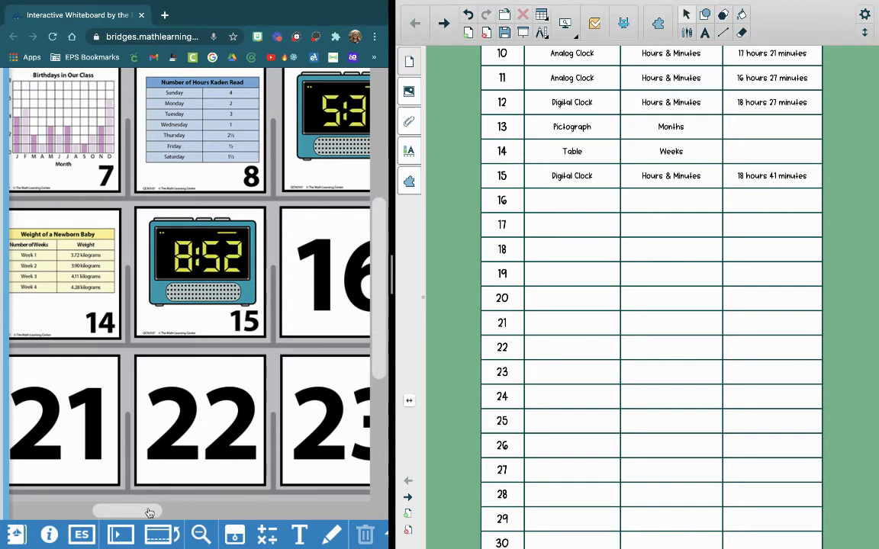
{"action": "left_click_drag", "start_coordinate": [150, 513], "coordinate": [182, 515]}
{"action": "left_click", "coordinate": [171, 351]}
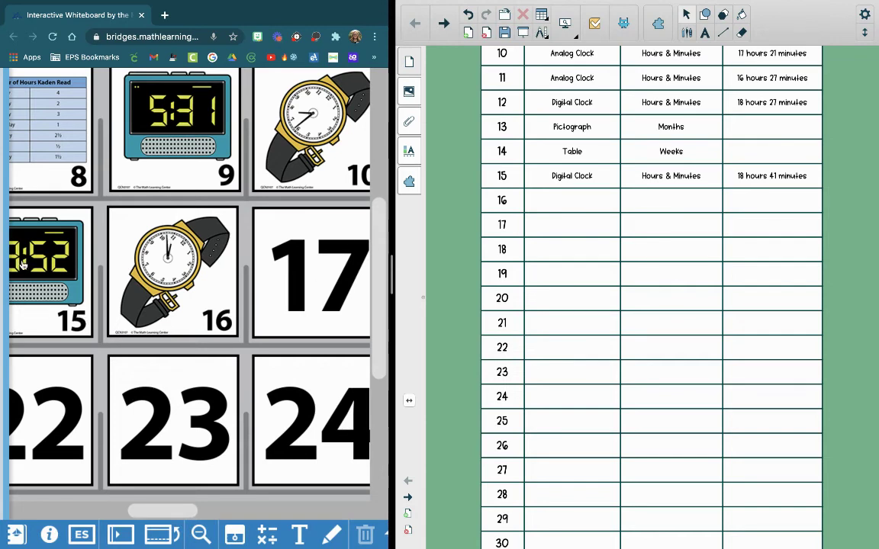
{"action": "left_click", "coordinate": [563, 202]}
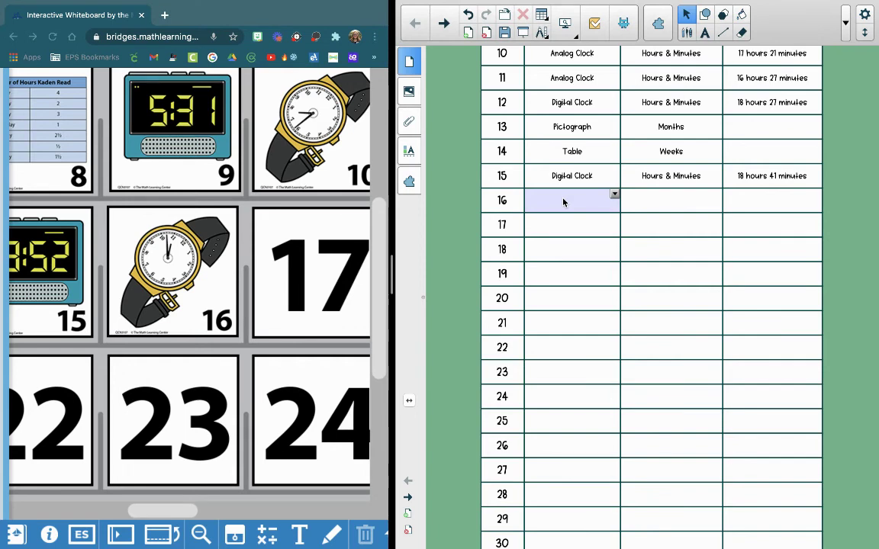
{"action": "type", "text": "Anal"}
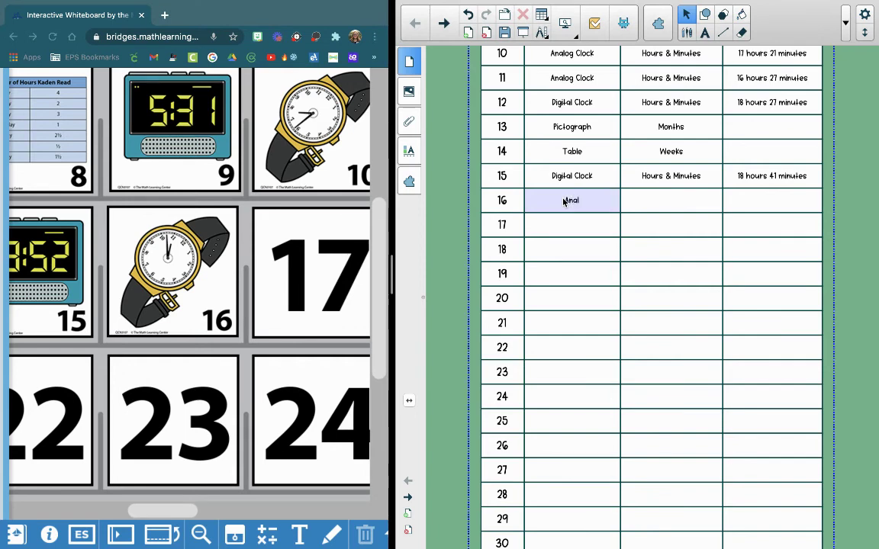
{"action": "type", "text": "og Clock"}
{"action": "left_click", "coordinate": [674, 200]}
{"action": "type", "text": "Hours"}
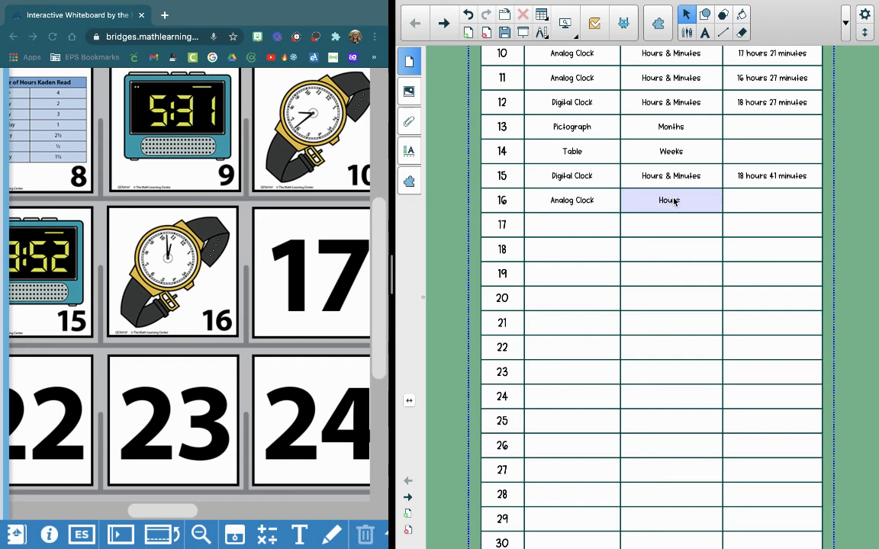
{"action": "type", "text": " & Minutes"}
- Enter "20 hours 41 minutes" as the elapsed time for date 16
{"action": "left_click", "coordinate": [766, 198]}
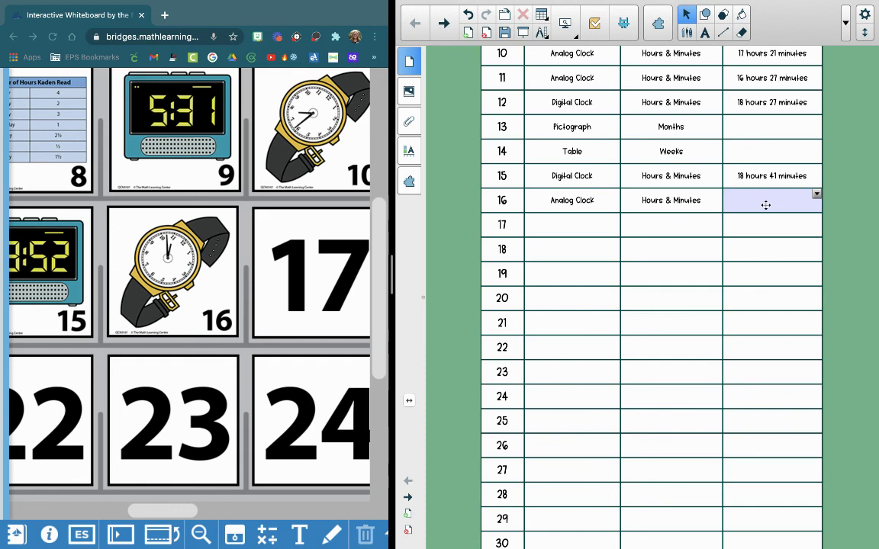
{"action": "type", "text": "20"}
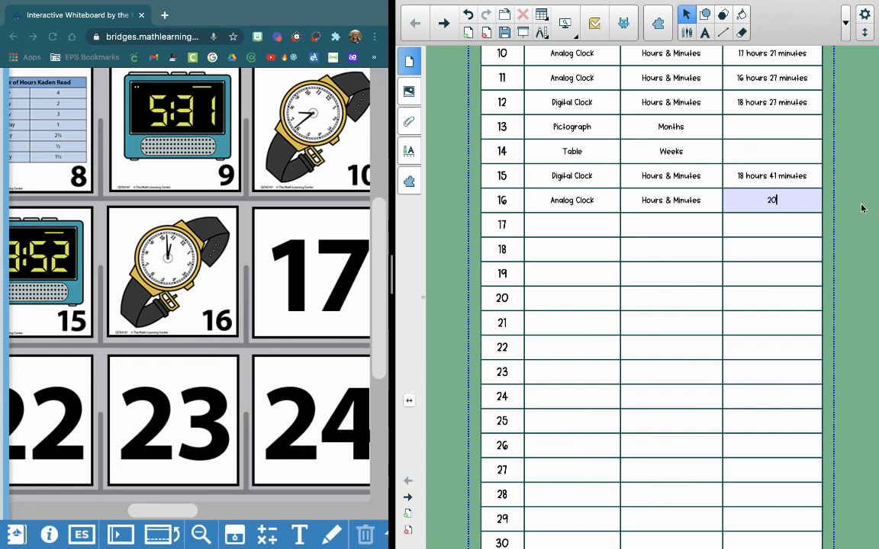
{"action": "type", "text": " hours 41 minu"}
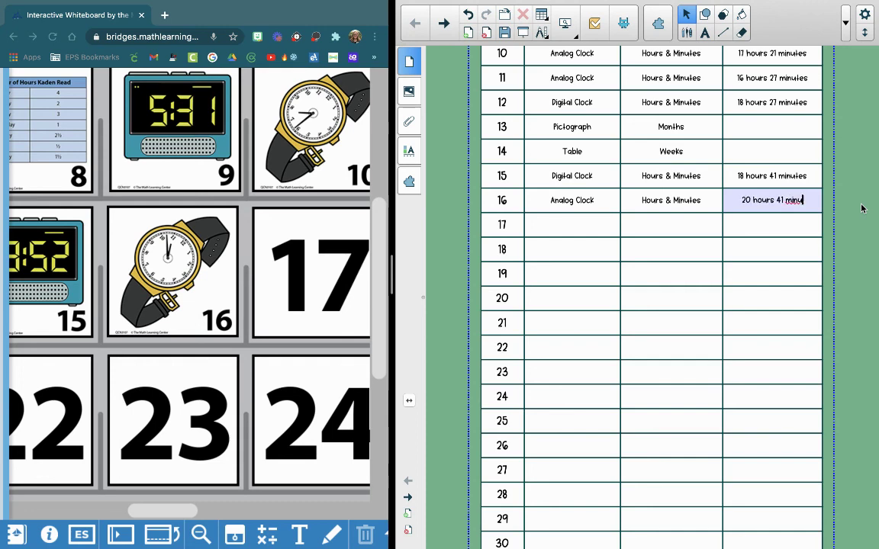
{"action": "type", "text": "tes"}
{"action": "left_click", "coordinate": [862, 208]}
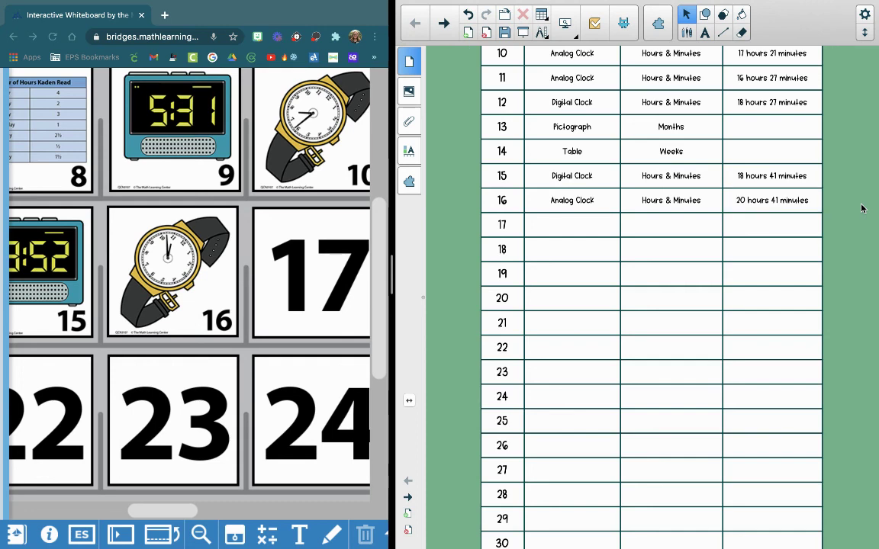